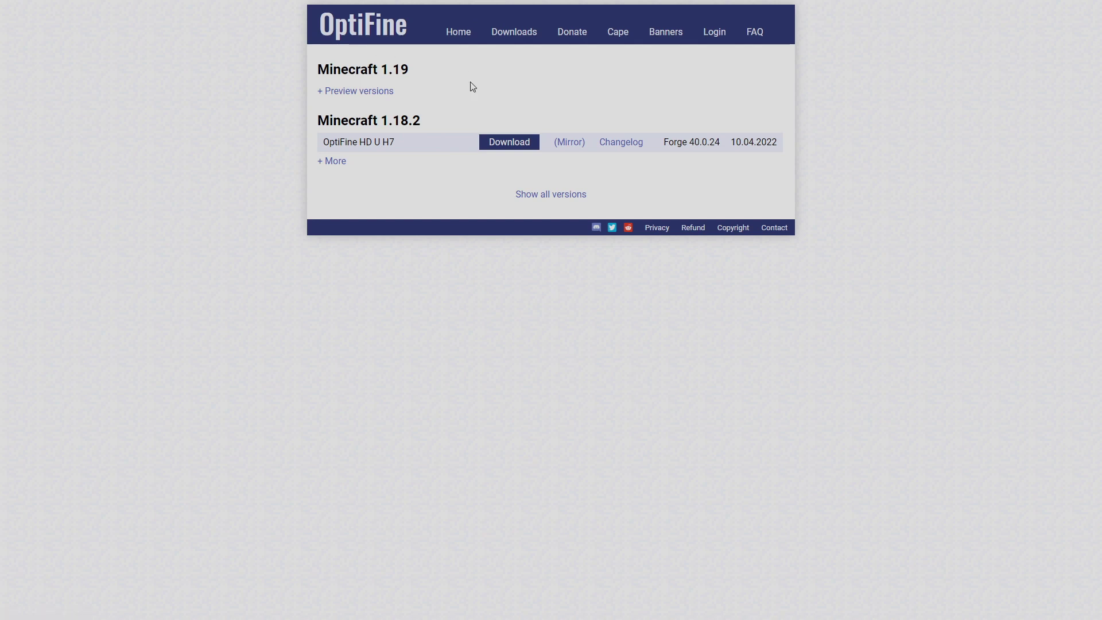
# - Reveal the Minecraft 1.19 preview versions and locate the OptiFine HD U H8 pre1 row
pyautogui.moveTo(323, 72); pyautogui.dragTo(417, 70)
pyautogui.click(425, 79)
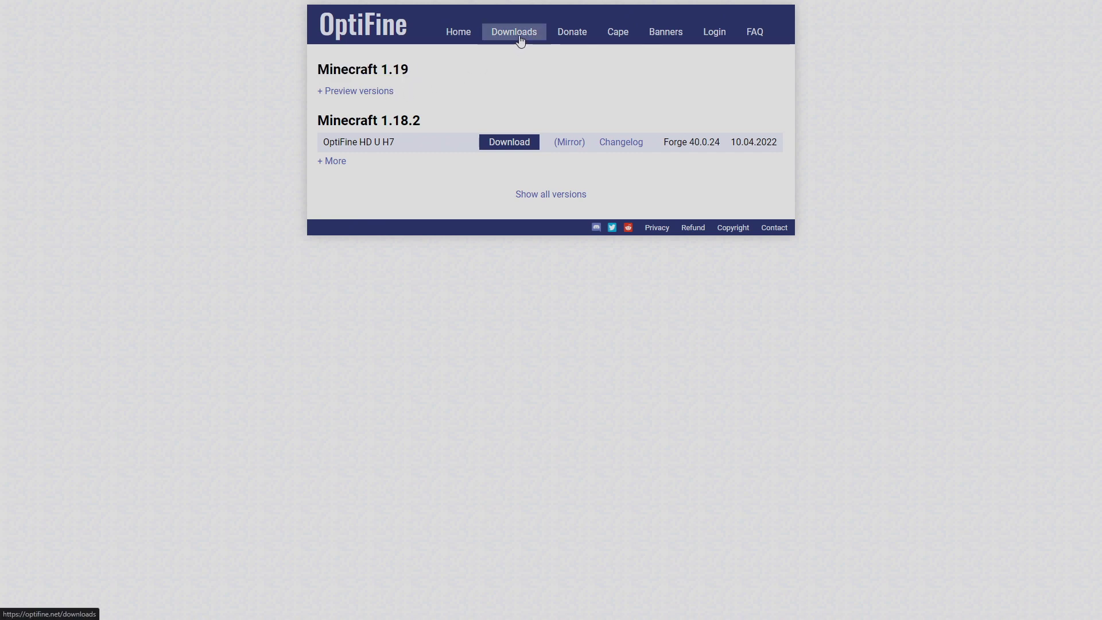
pyautogui.click(340, 96)
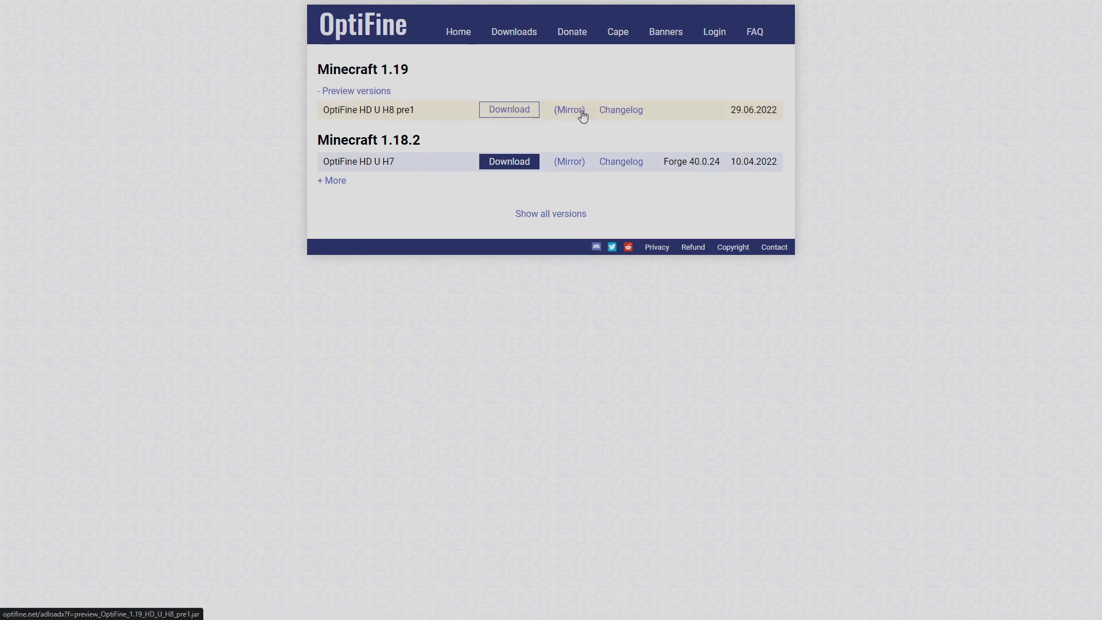
pyautogui.moveTo(345, 110); pyautogui.dragTo(408, 110)
pyautogui.click(406, 110)
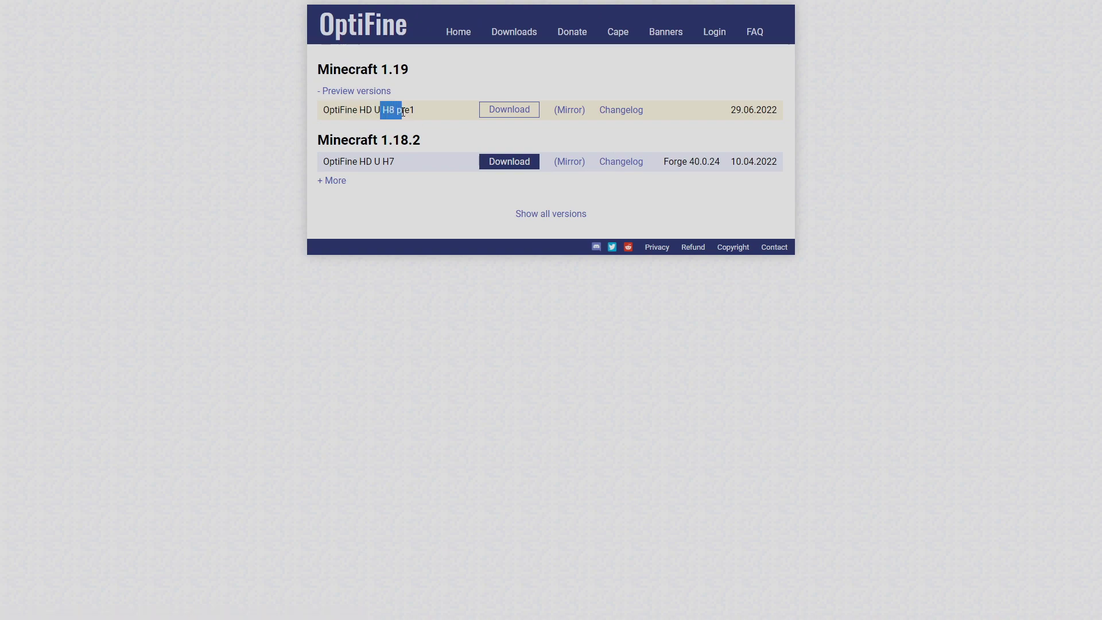
# - Download the H8 pre1 preview jar (released 29.06.2022) from its mirror page
pyautogui.moveTo(754, 114)
pyautogui.mouseDown()
pyautogui.moveTo(732, 114)
pyautogui.moveTo(764, 114)
pyautogui.mouseUp()
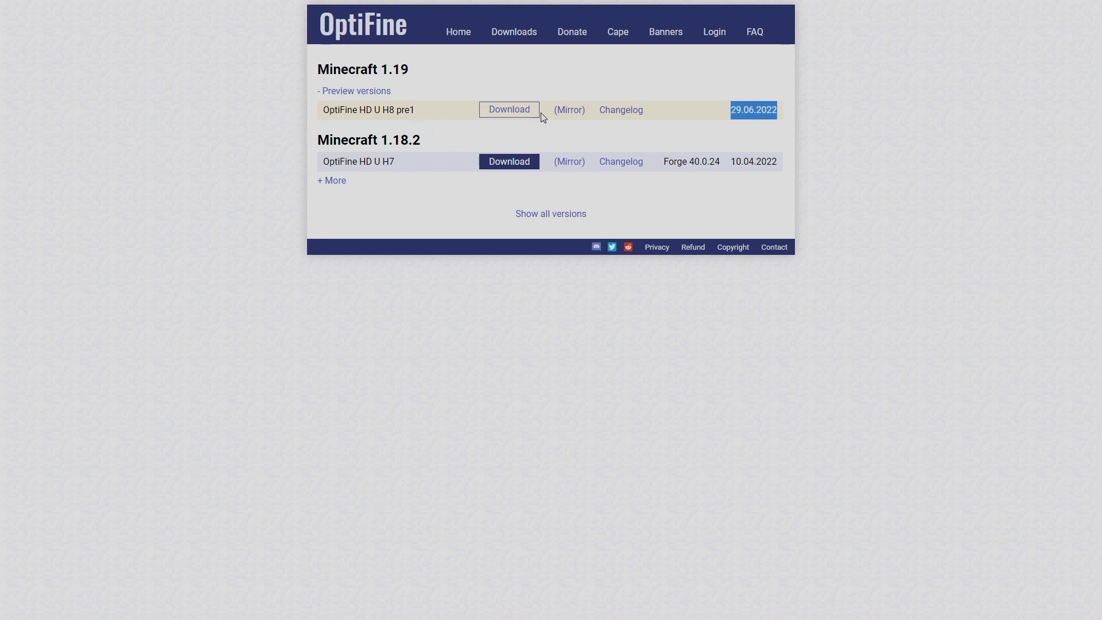
pyautogui.click(569, 114)
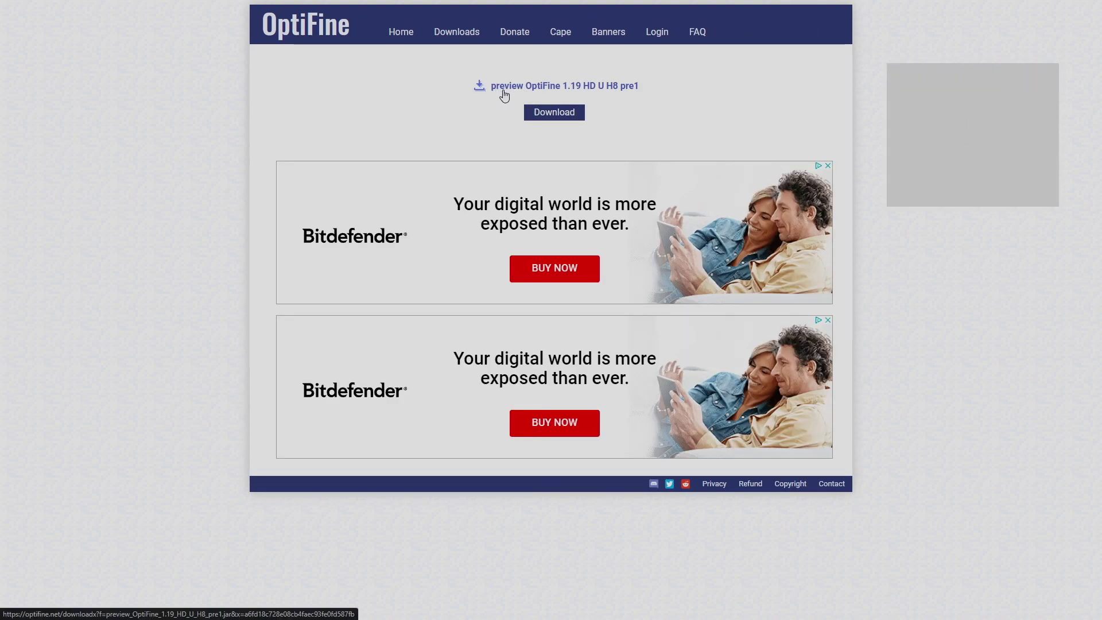
pyautogui.click(561, 114)
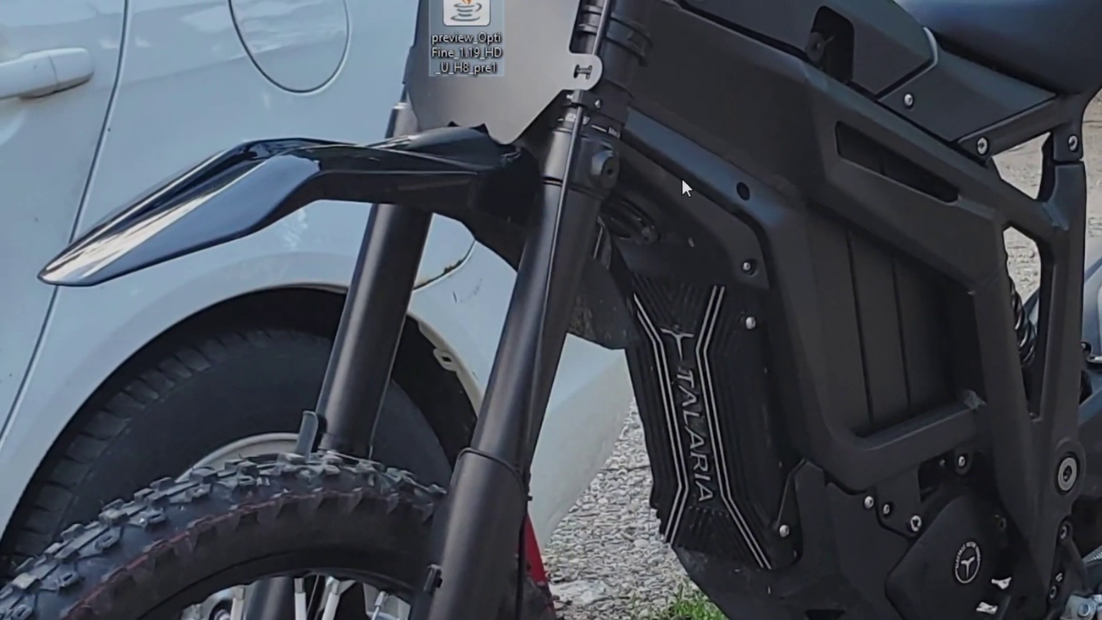
# - Select the preview_OptiFine 1.19 HD U H8 pre1 jar on the desktop and run it
pyautogui.moveTo(612, 150); pyautogui.dragTo(374, 4)
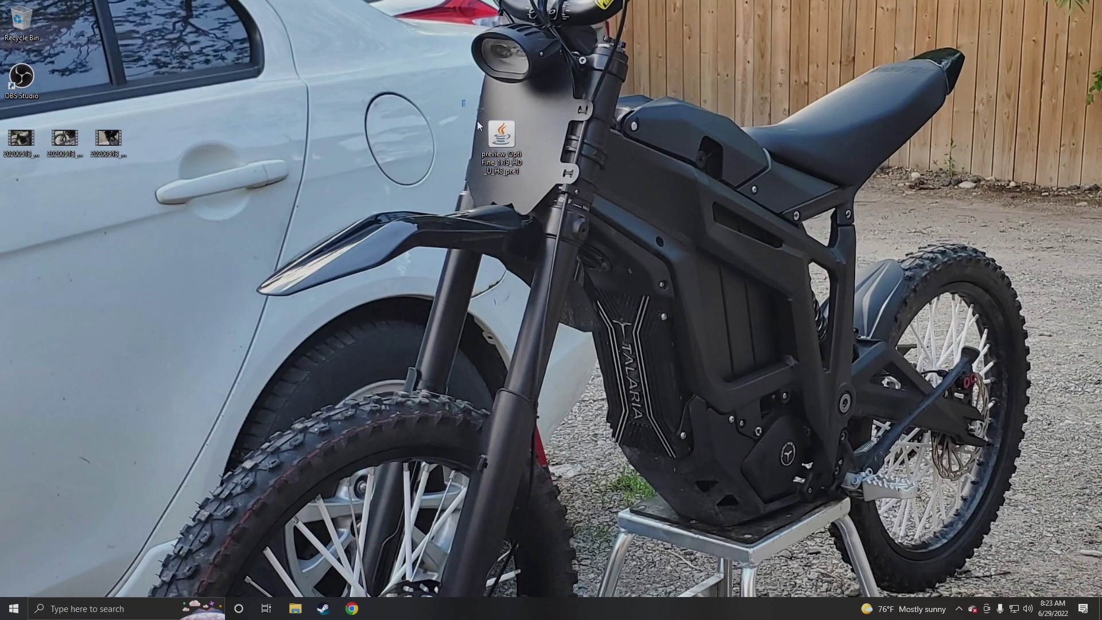
pyautogui.moveTo(477, 122); pyautogui.dragTo(565, 197)
pyautogui.moveTo(512, 155); pyautogui.dragTo(562, 184)
pyautogui.moveTo(450, 89); pyautogui.dragTo(508, 175)
pyautogui.moveTo(563, 135); pyautogui.dragTo(548, 166)
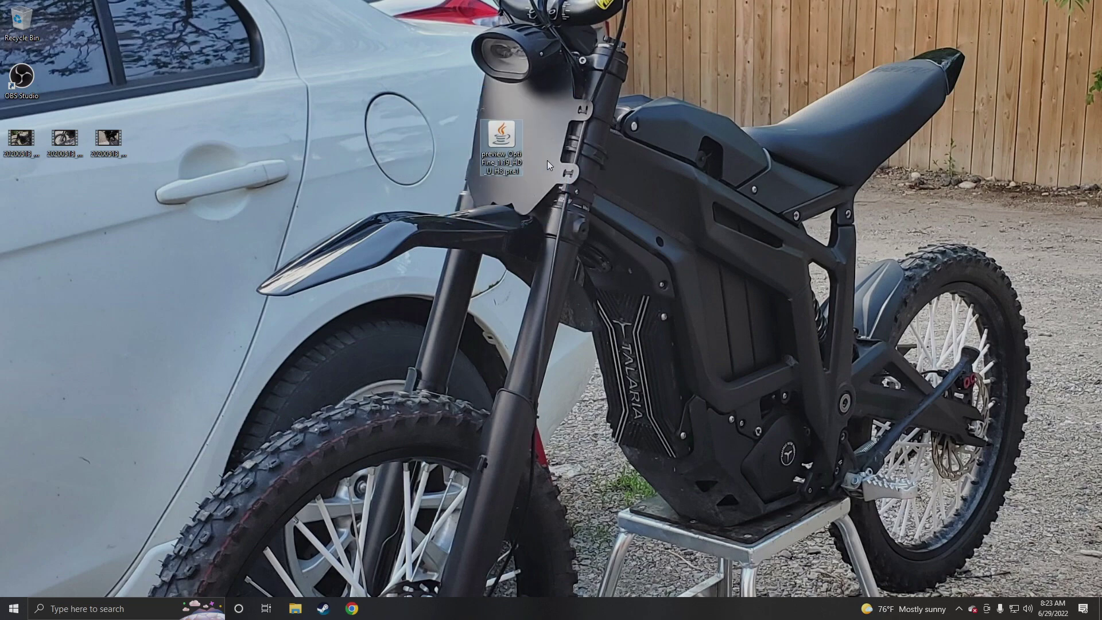
pyautogui.doubleClick(502, 135)
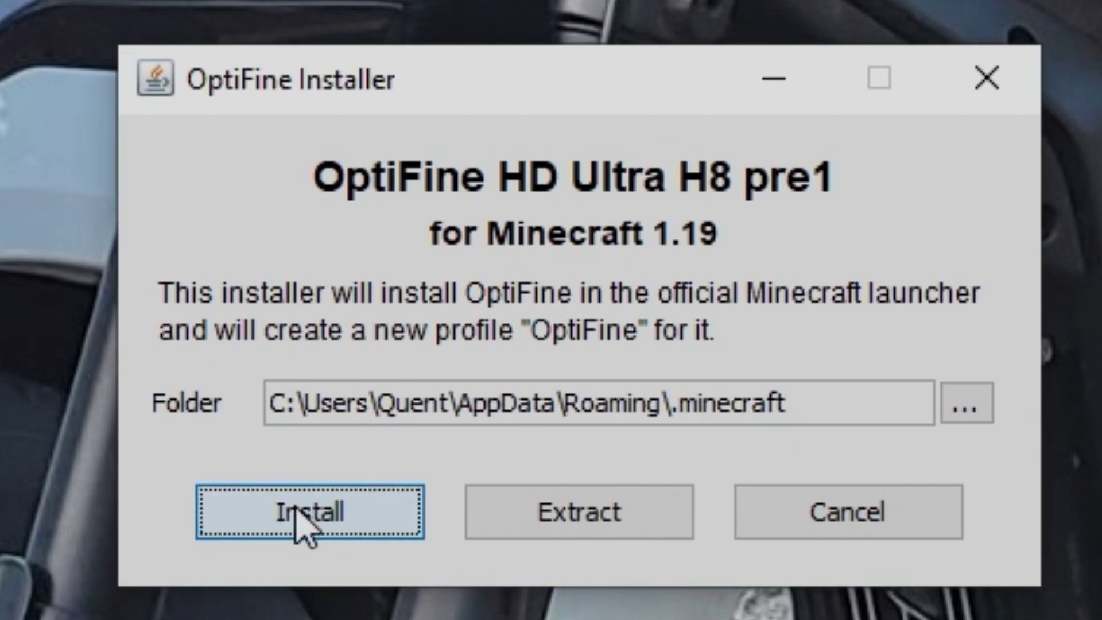
# - Install OptiFine HD U H8 pre1 into .minecraft and dismiss the success message
pyautogui.click(344, 488)
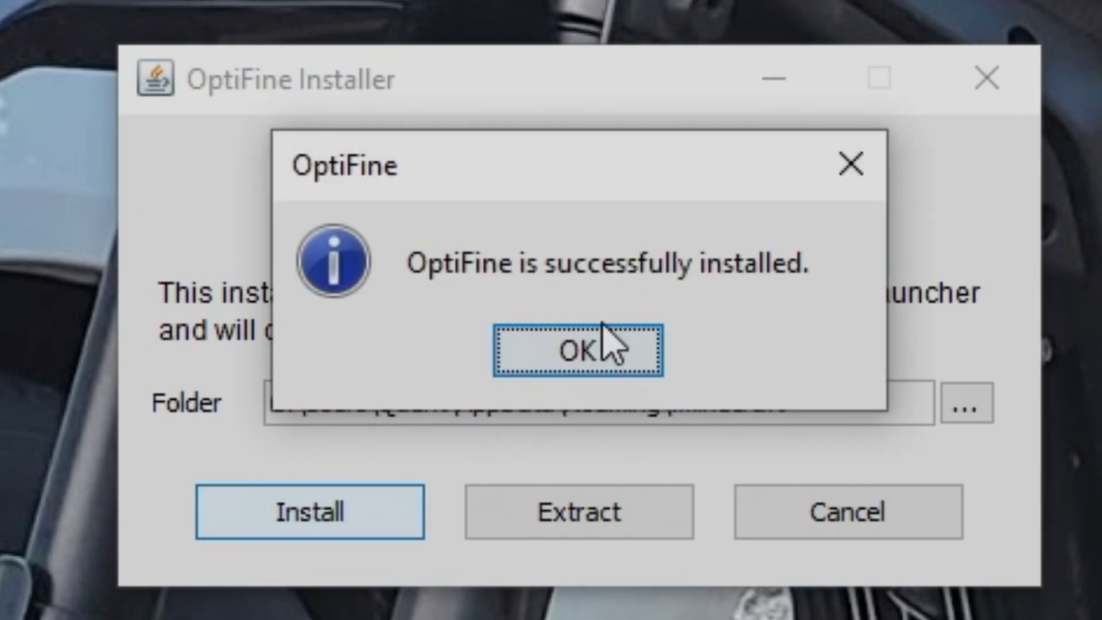
pyautogui.click(574, 353)
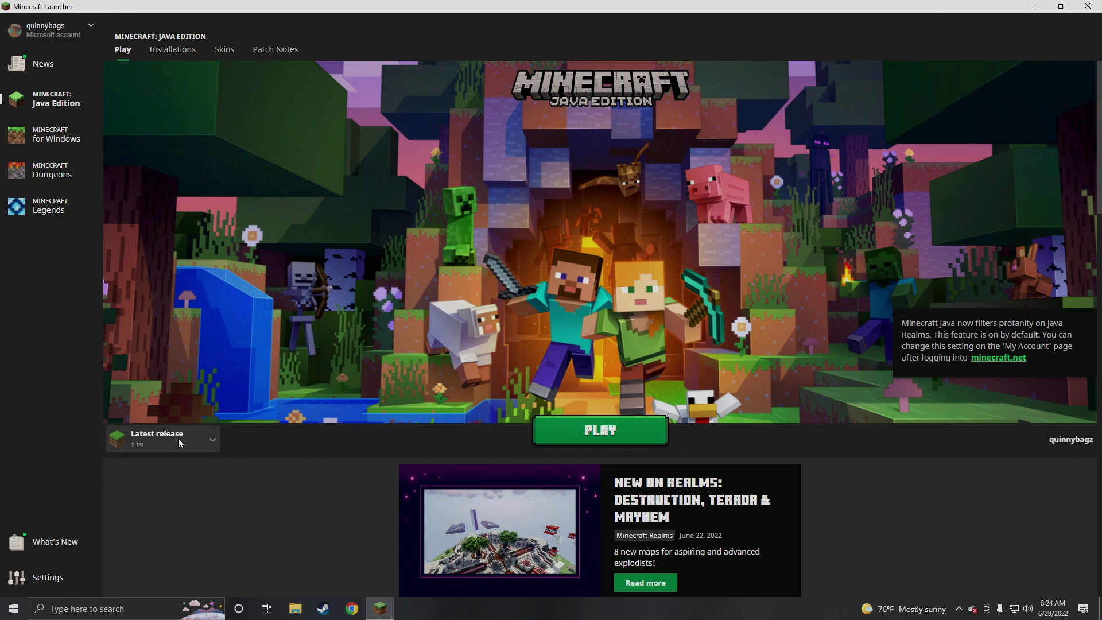
# - Browse the installations, start a new 1.19.1-rc1 installation, then abandon it
pyautogui.click(209, 439)
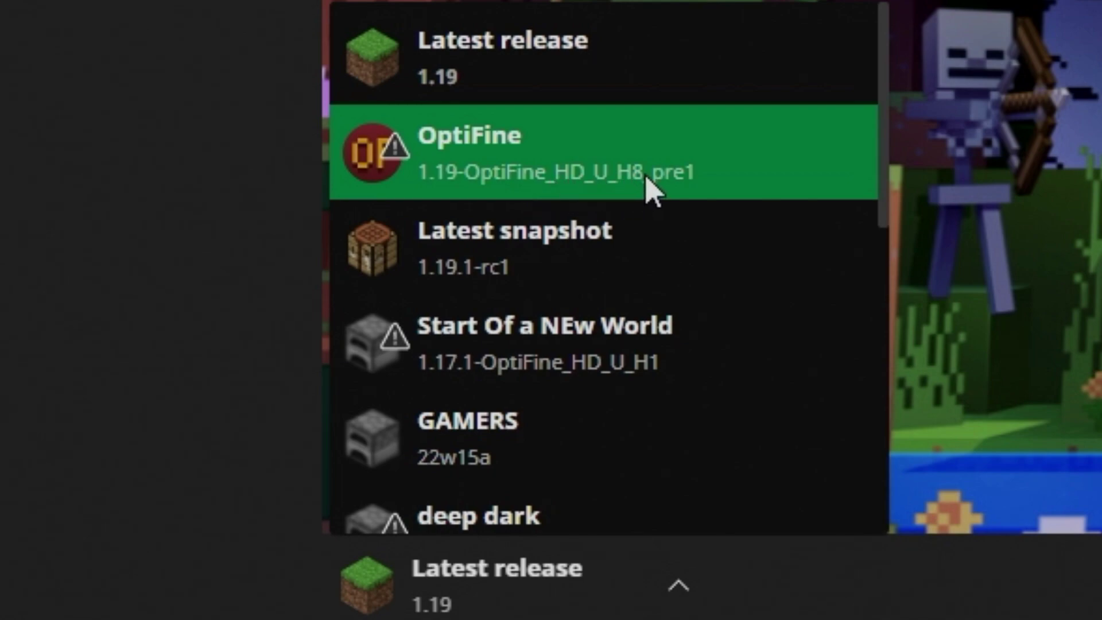
pyautogui.click(597, 172)
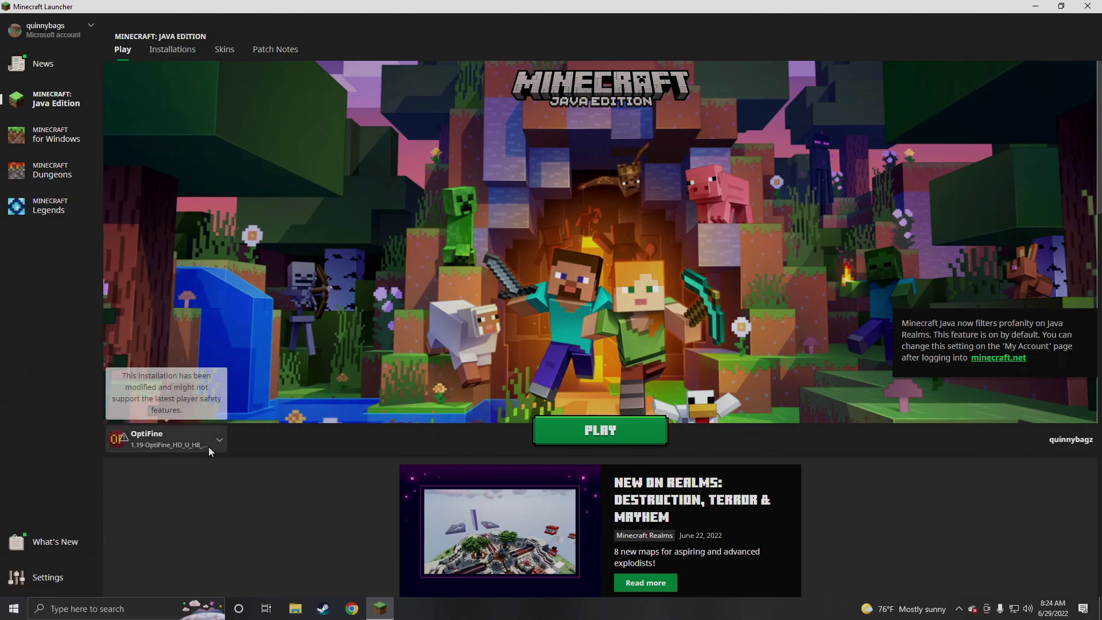
pyautogui.click(187, 55)
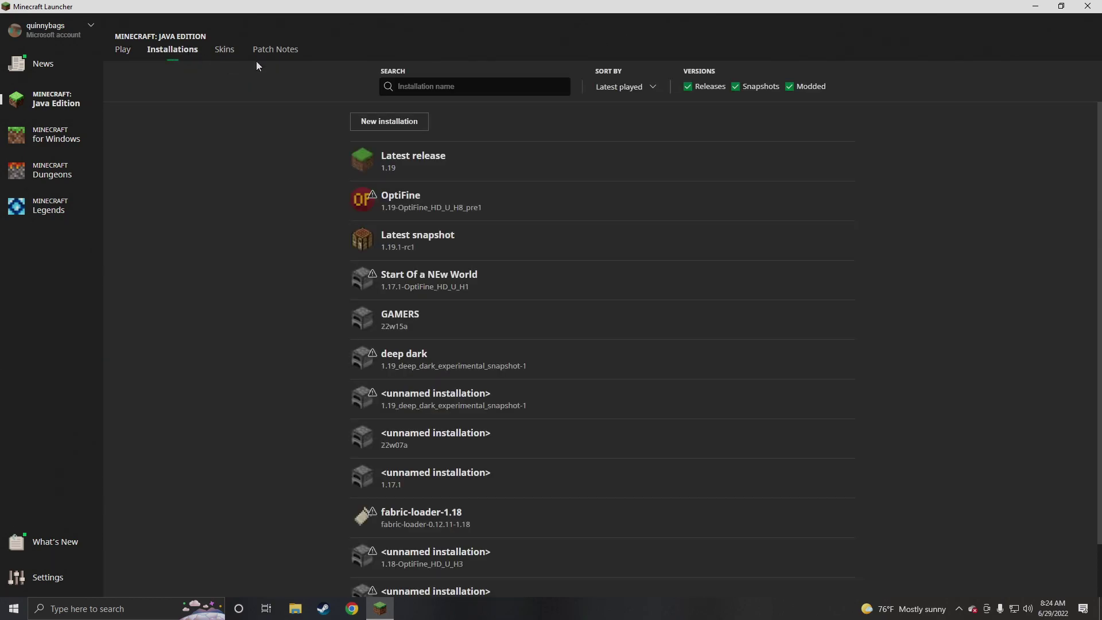
pyautogui.click(412, 129)
pyautogui.click(543, 172)
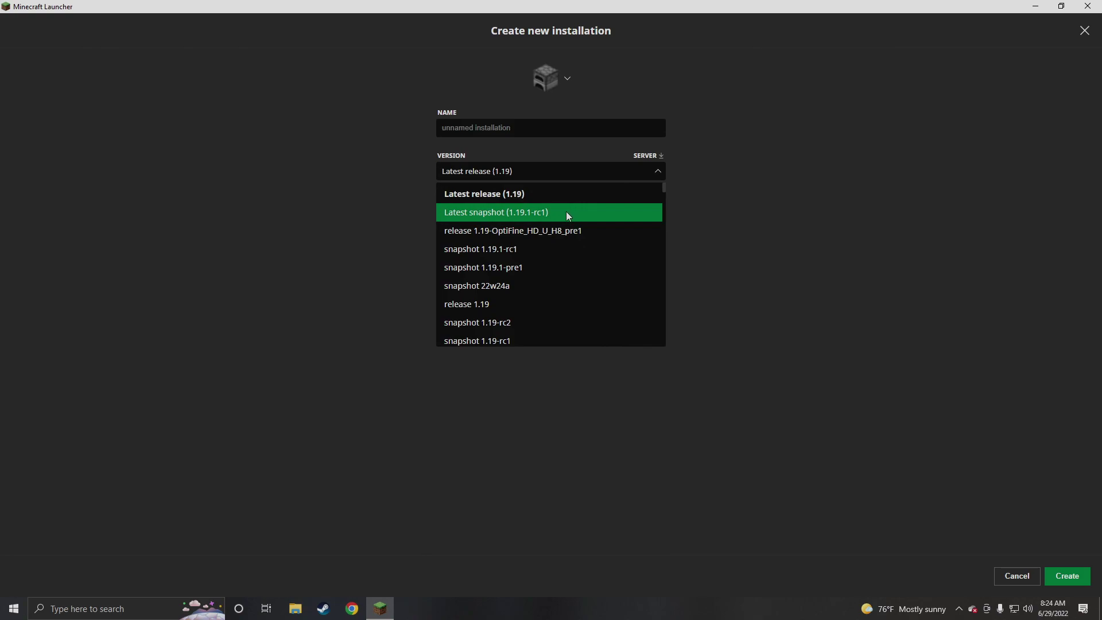
pyautogui.click(569, 214)
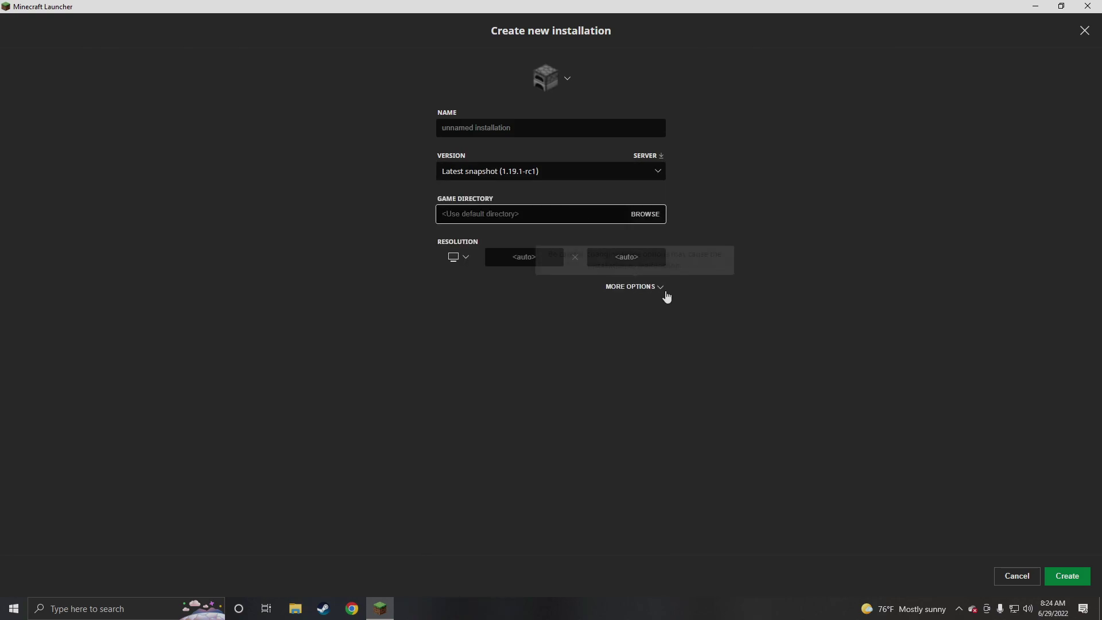
pyautogui.click(1068, 577)
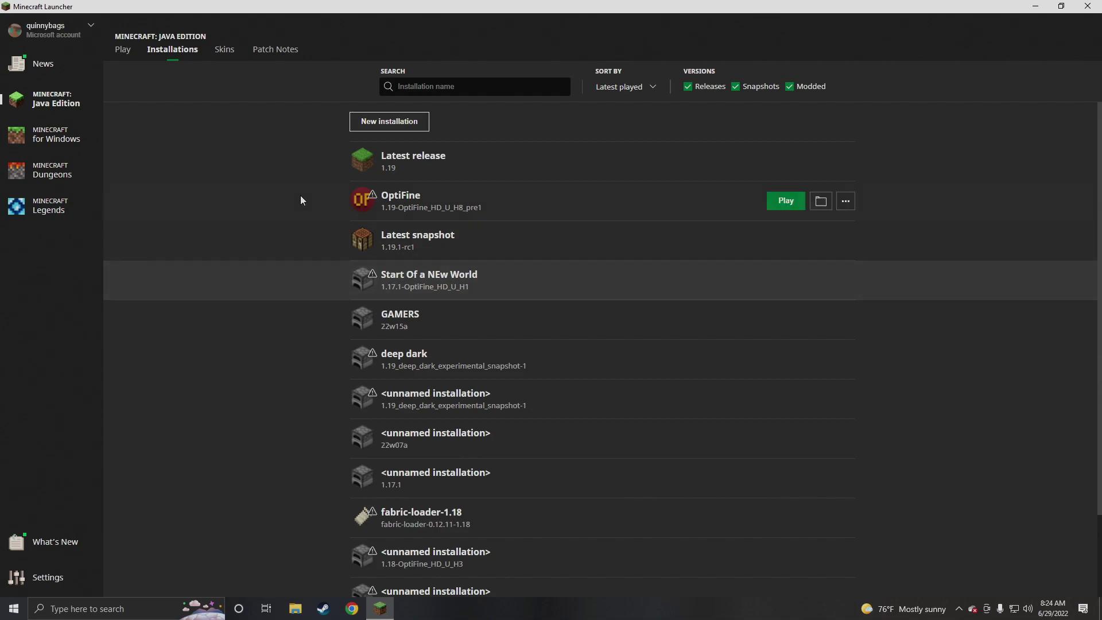
pyautogui.click(123, 50)
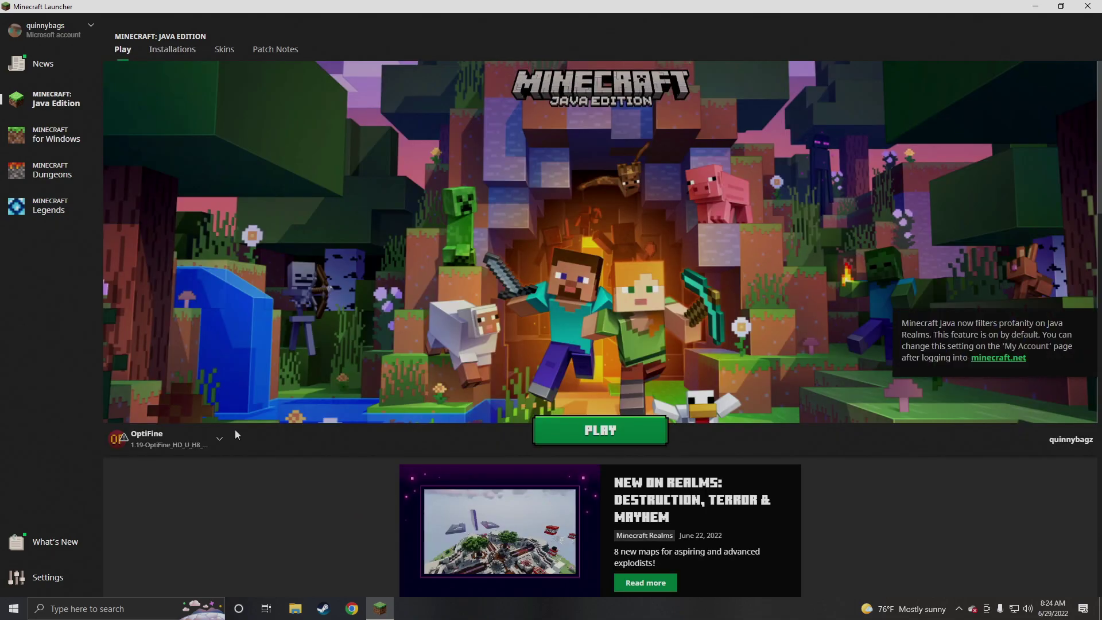
# - Pick the OptiFine profile, permanently accept the modified-installation warning, and play
pyautogui.click(160, 440)
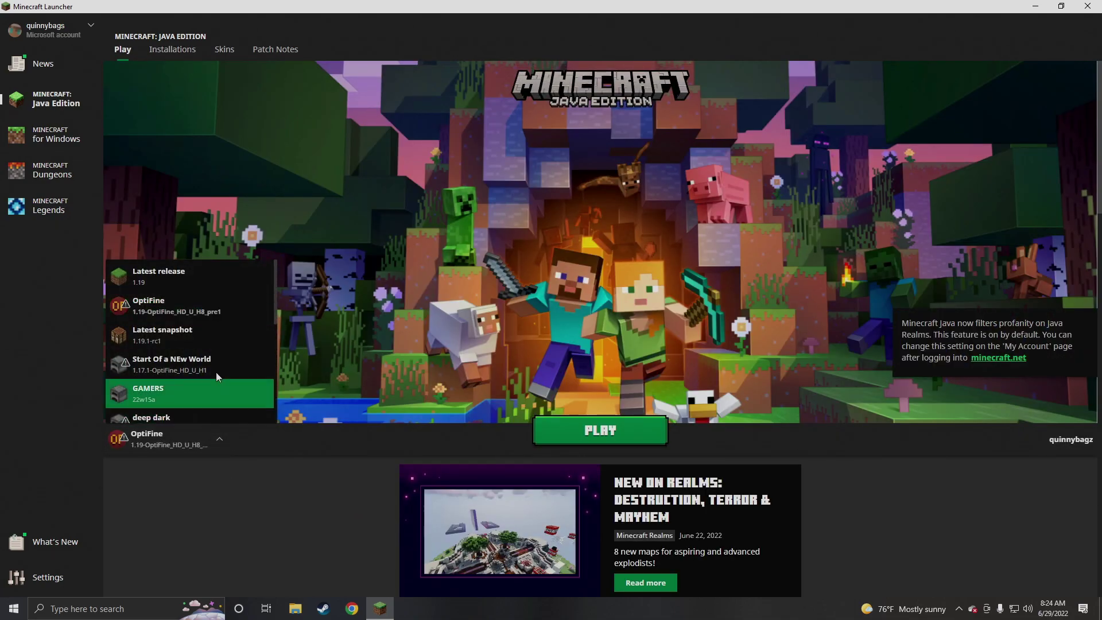
pyautogui.click(222, 308)
pyautogui.click(579, 426)
pyautogui.click(418, 327)
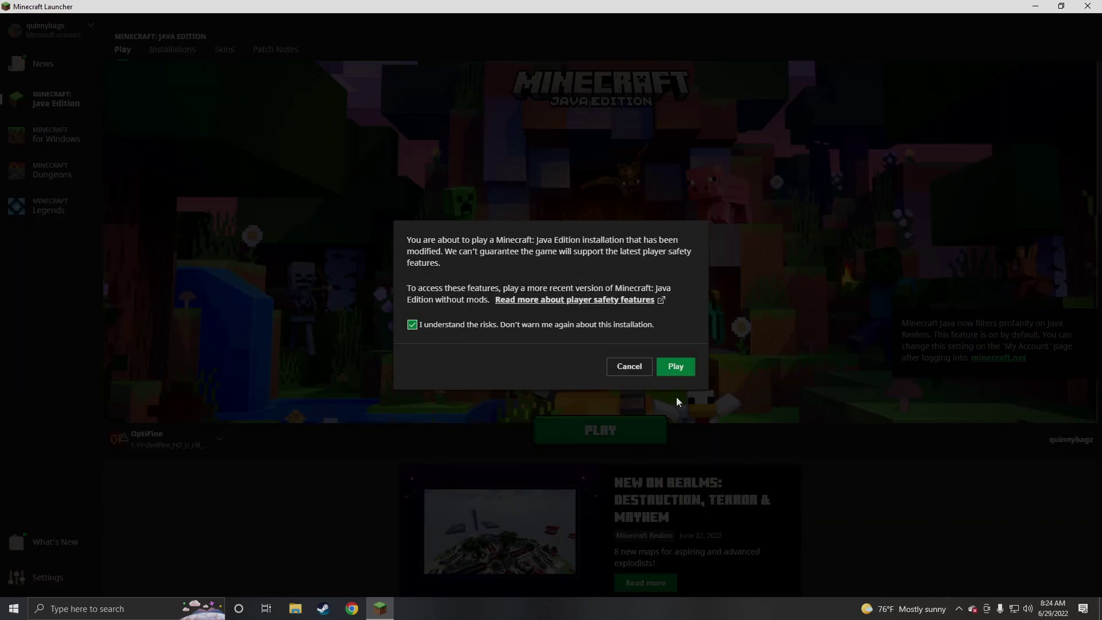
pyautogui.click(676, 367)
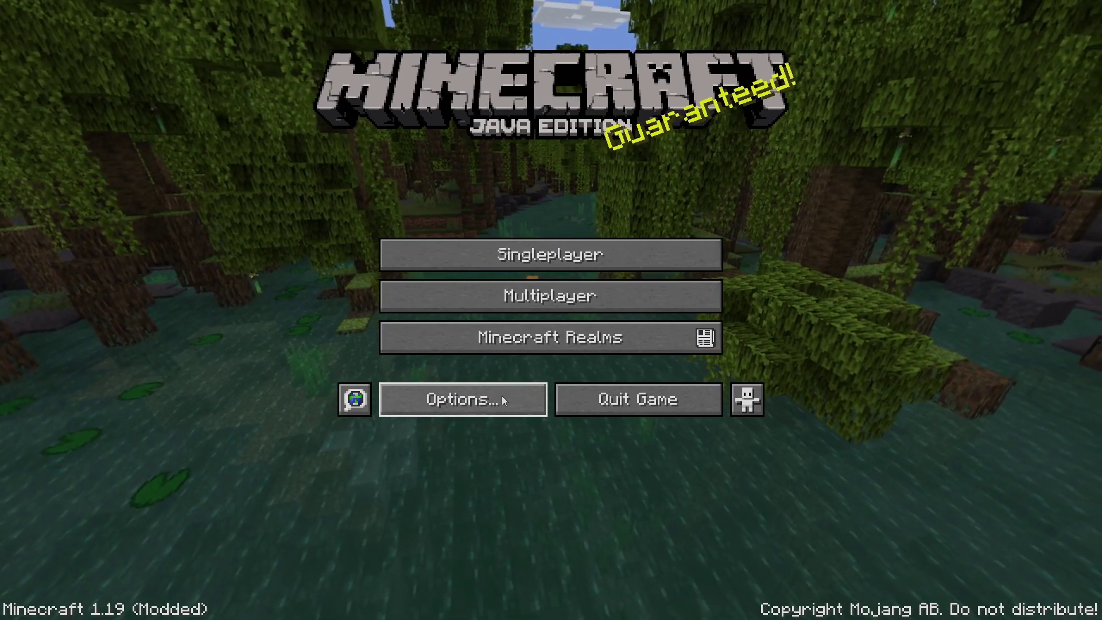
# - Check the shader packs in OptiFine Video Settings and keep render distance at 12 chunks
pyautogui.click(502, 395)
pyautogui.click(498, 241)
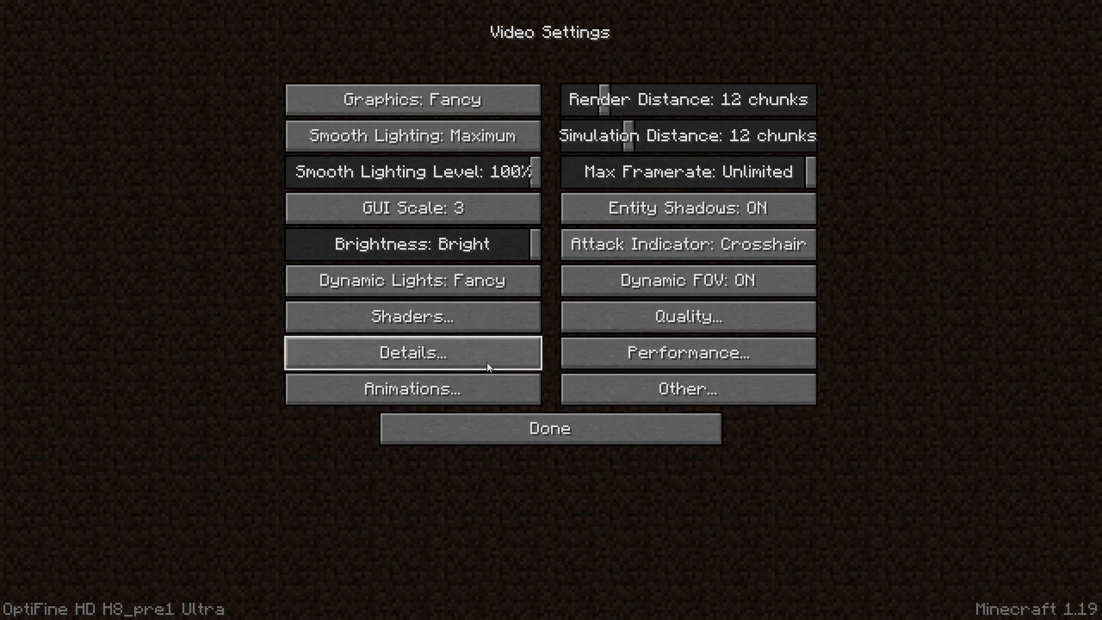
pyautogui.click(411, 327)
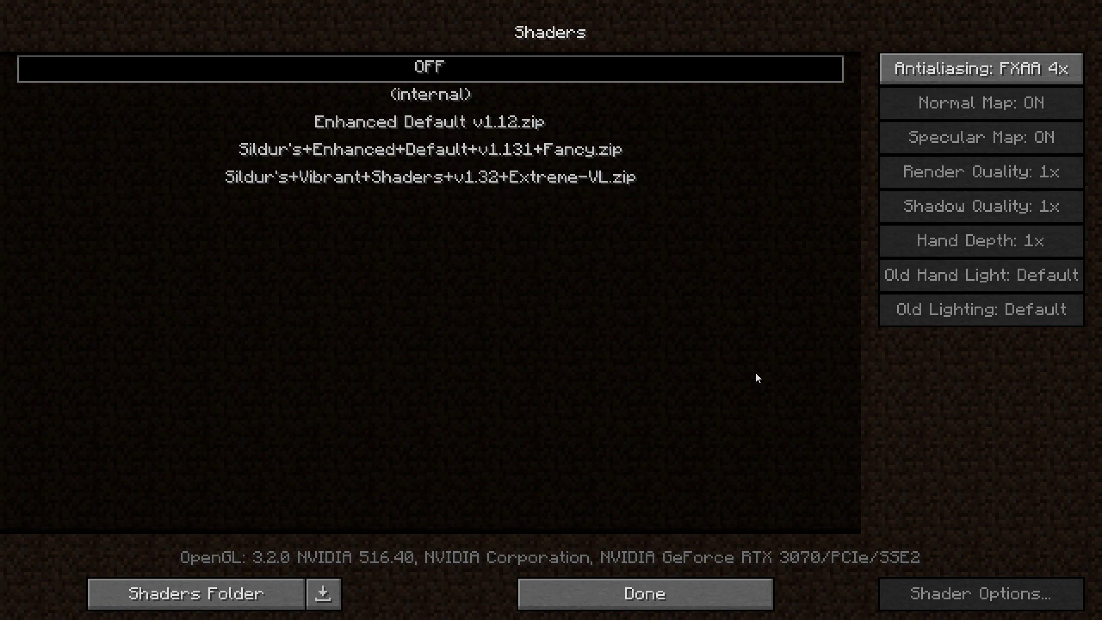
pyautogui.click(677, 593)
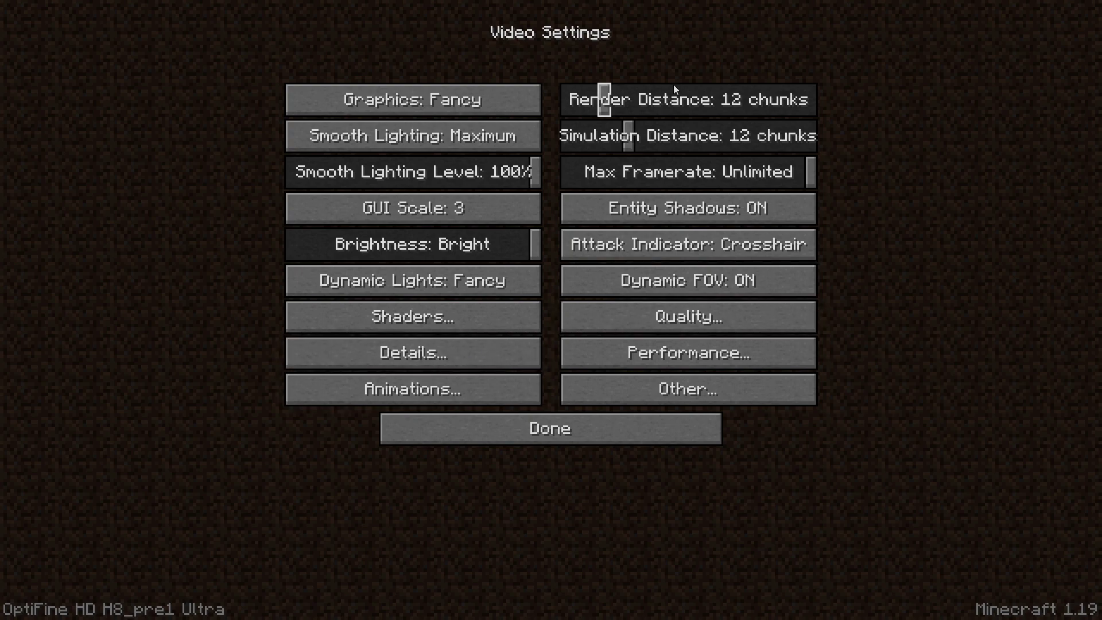
pyautogui.moveTo(792, 106); pyautogui.dragTo(605, 106)
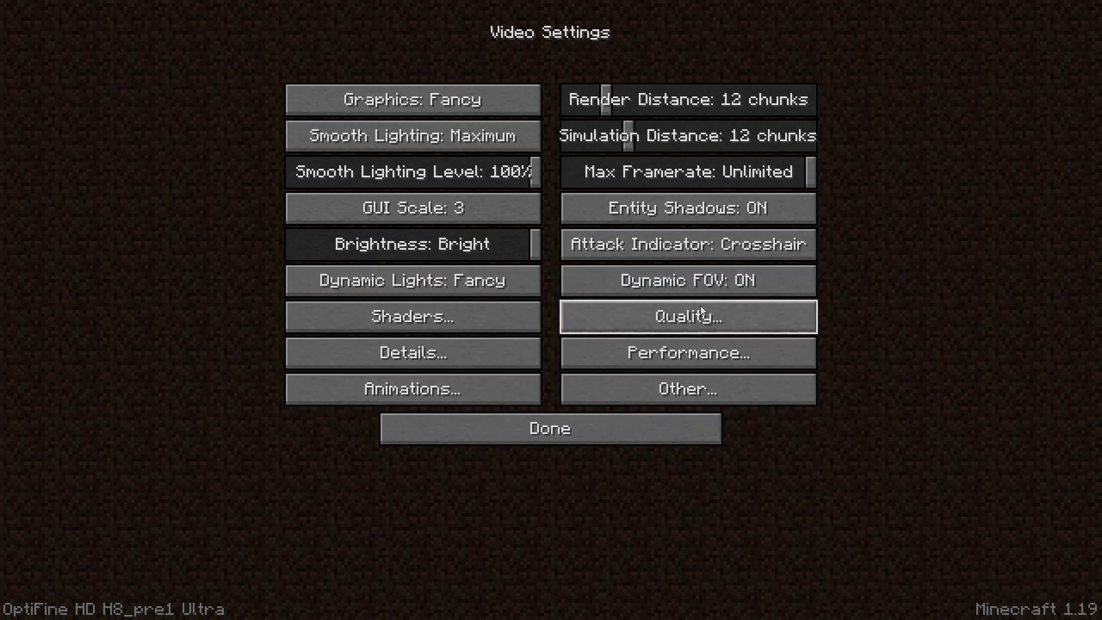
# - Close the options and bring up the Singleplayer world list
pyautogui.click(552, 427)
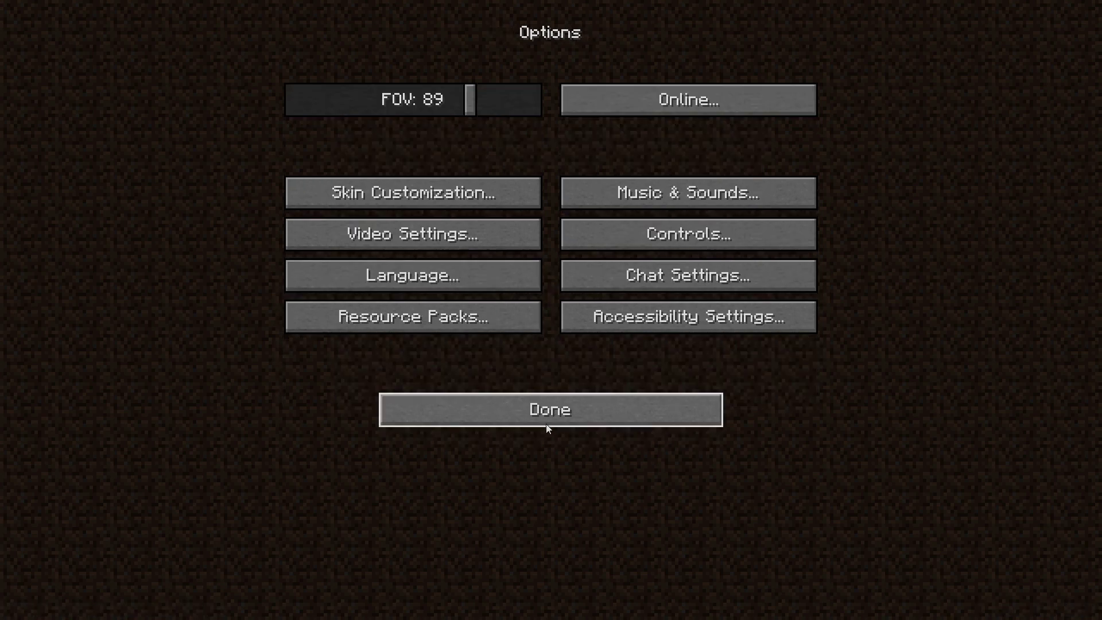
pyautogui.click(546, 423)
pyautogui.click(525, 264)
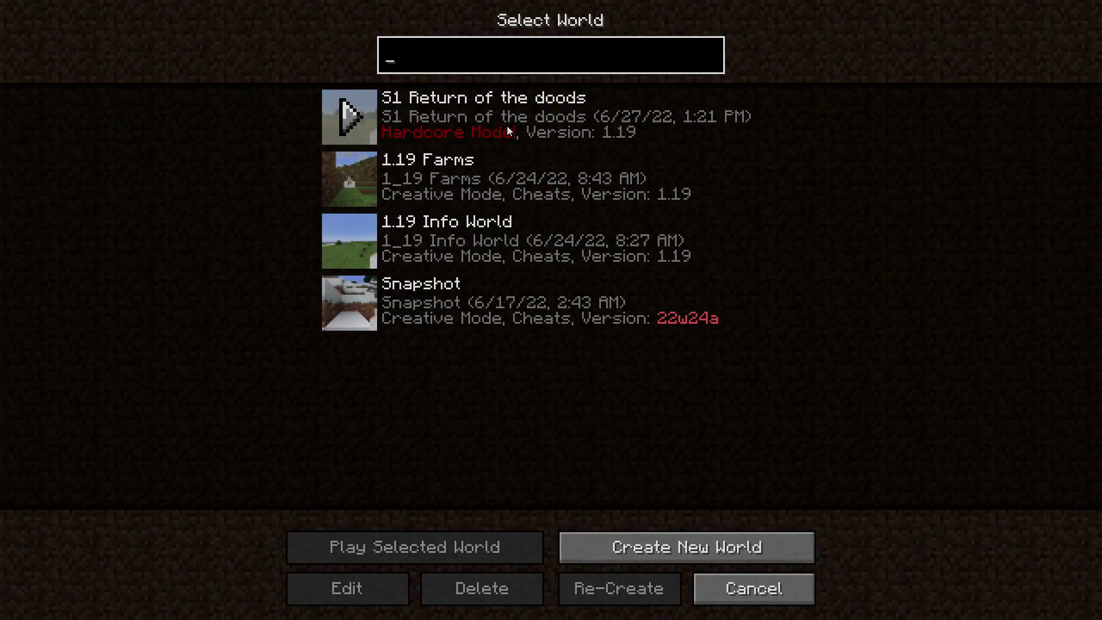
# - Load the S1 Return of the doods world, glance at Options, and resume play
pyautogui.click(346, 119)
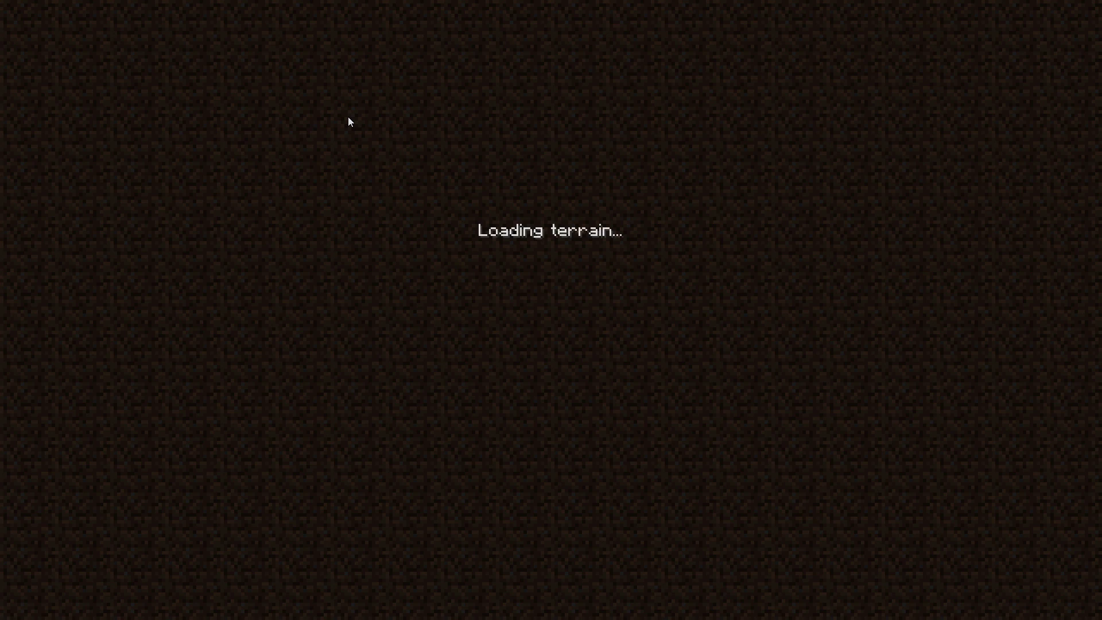
pyautogui.press('Escape')
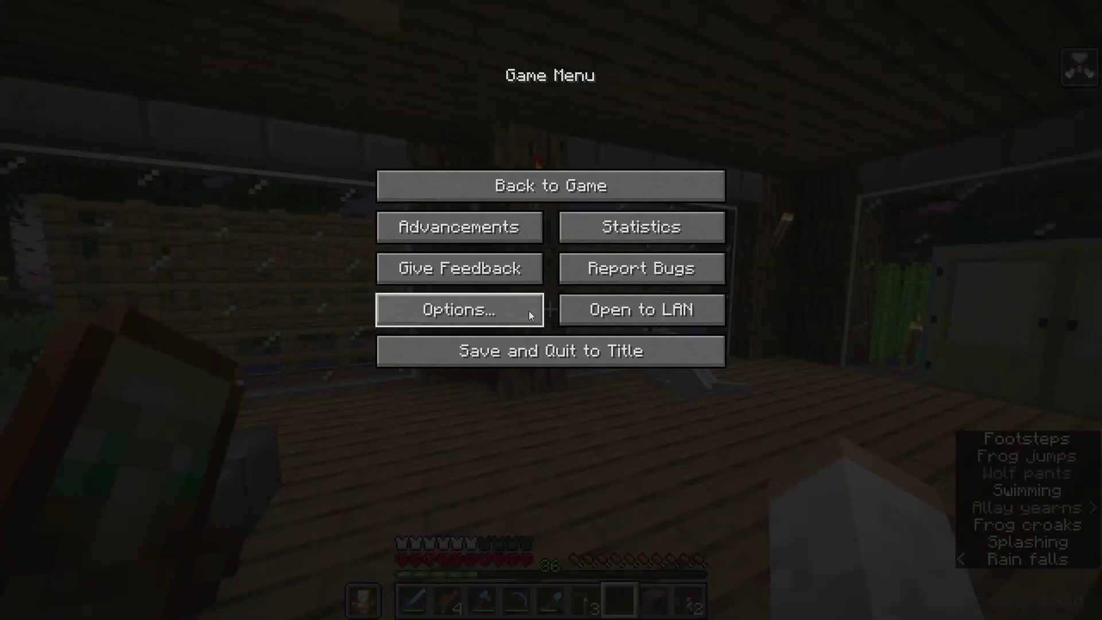
pyautogui.click(529, 312)
pyautogui.press('Escape')
pyautogui.press('Escape')
# - Walk out through the double doors into the rain, zooming in on the Allay
pyautogui.press('w')
pyautogui.rightClick(551, 310)
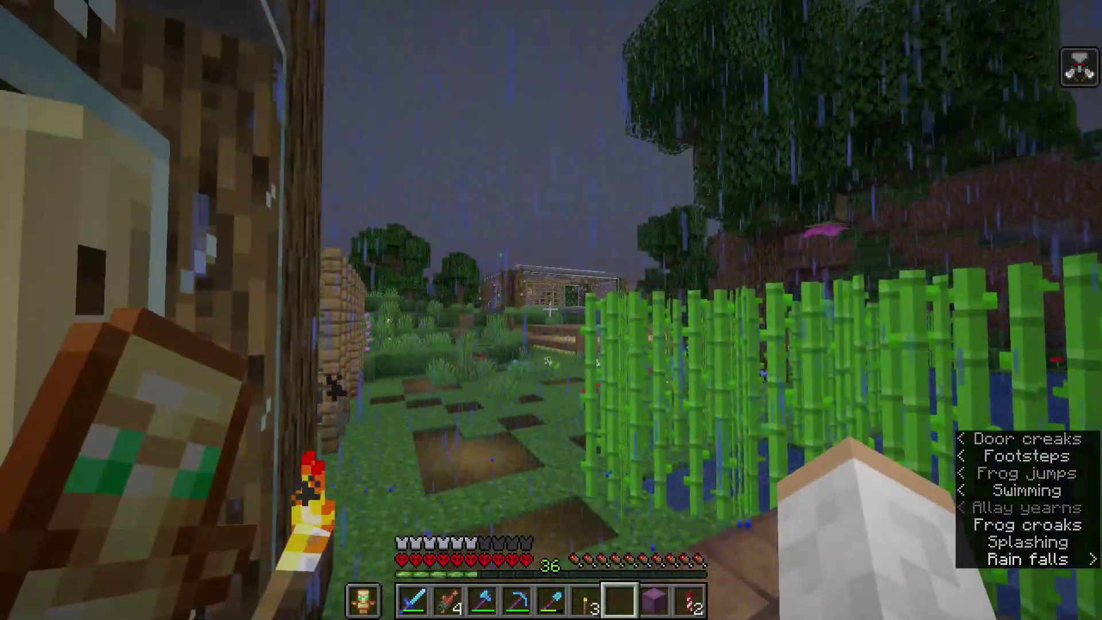
pyautogui.press('w')
pyautogui.press('w')
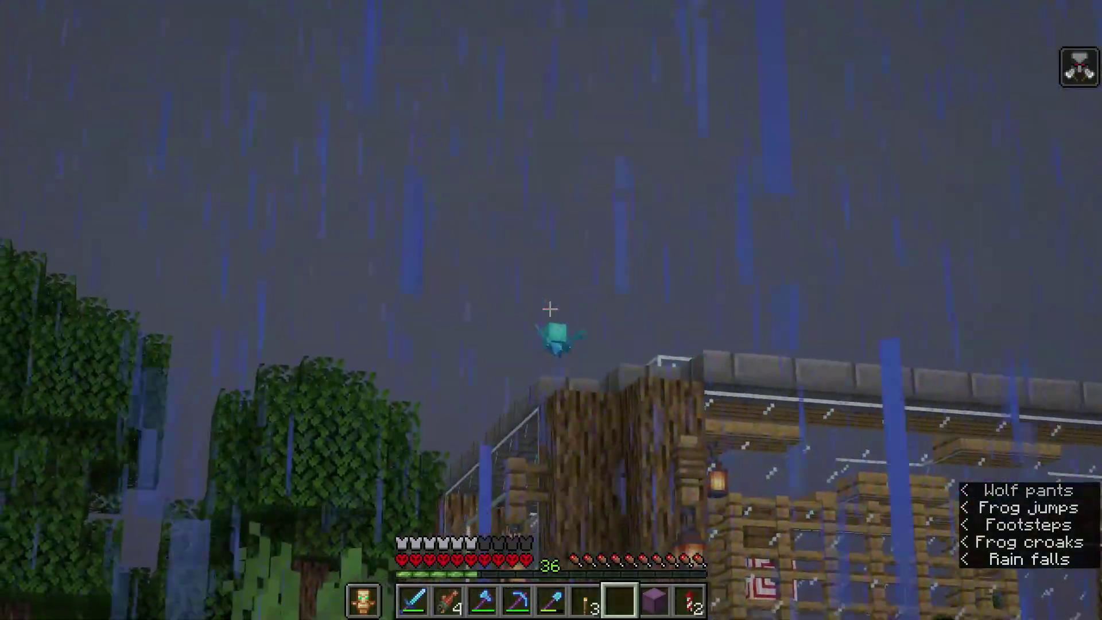
pyautogui.press('c')
pyautogui.press('w')
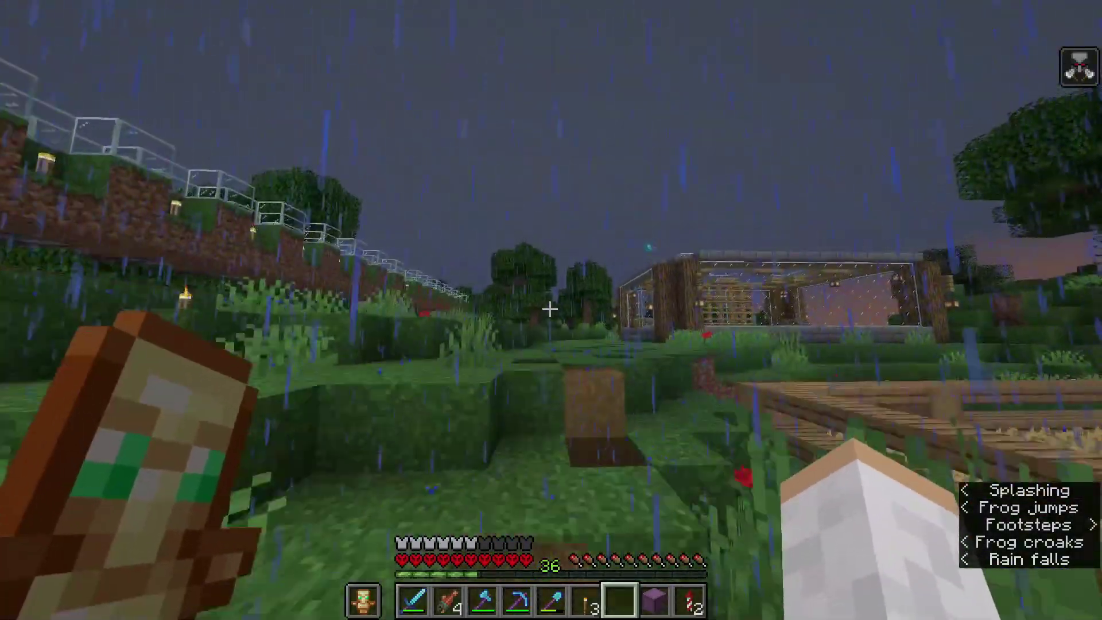
pyautogui.press('w')
pyautogui.press('c')
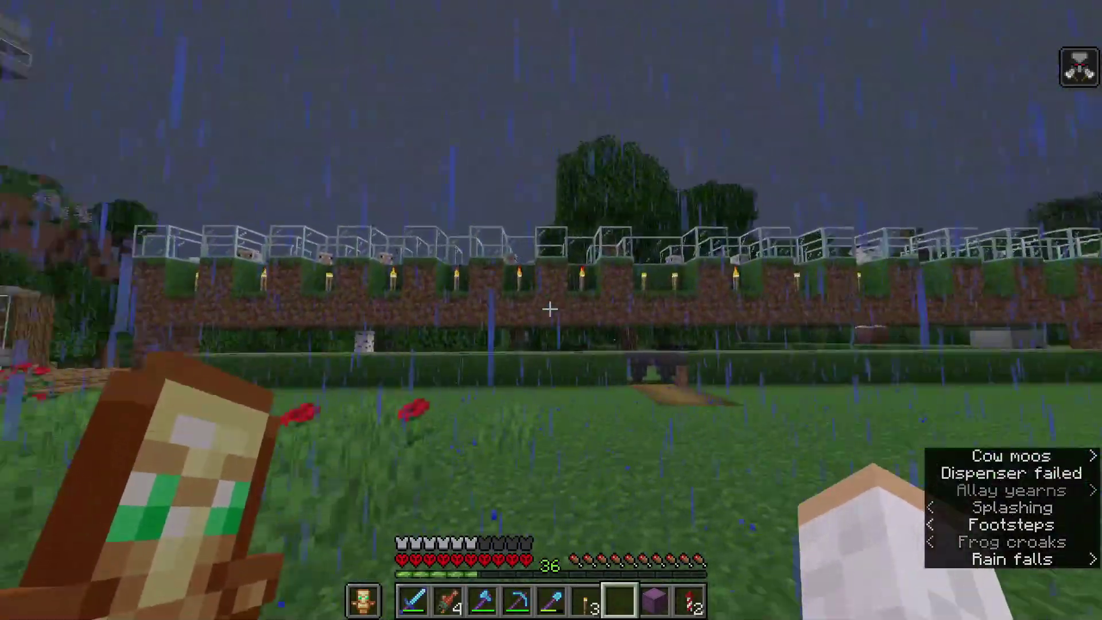
# - Switch to third person near the glass house and show the F3 debug overlay
pyautogui.press('F5')
pyautogui.press('w')
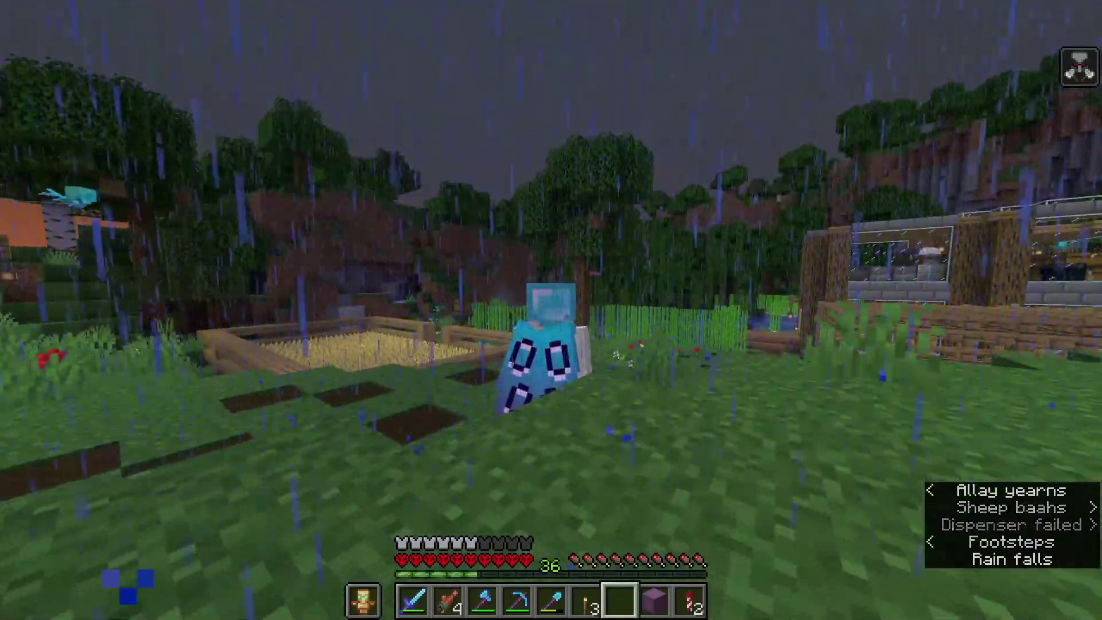
pyautogui.press('F3')
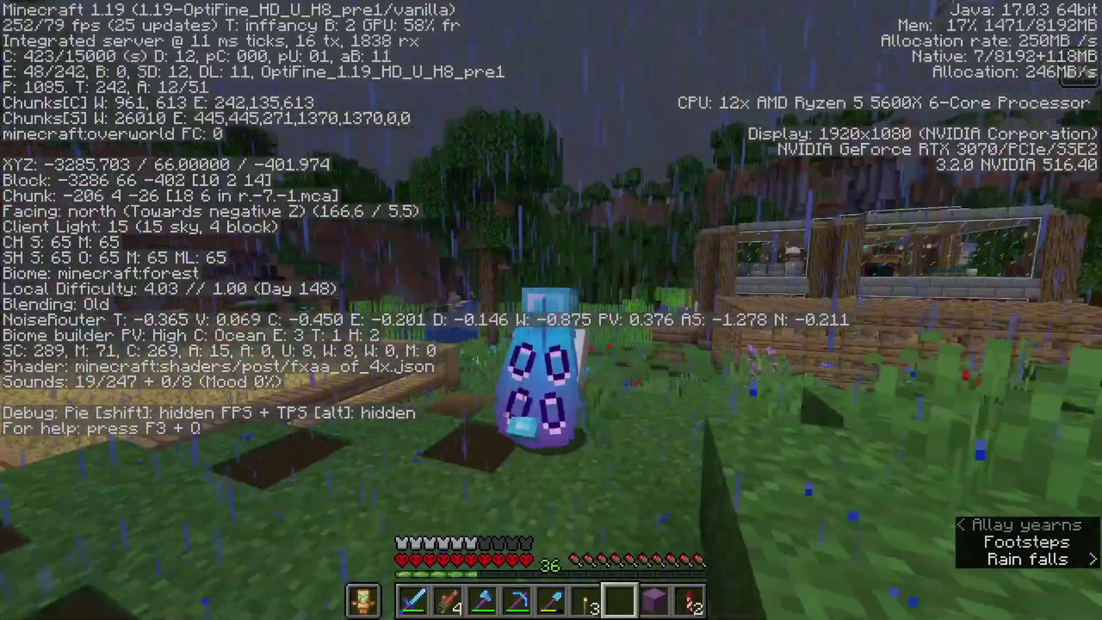
# - Walk uphill, then turn north toward the farm with the camera facing the player
pyautogui.press('w')
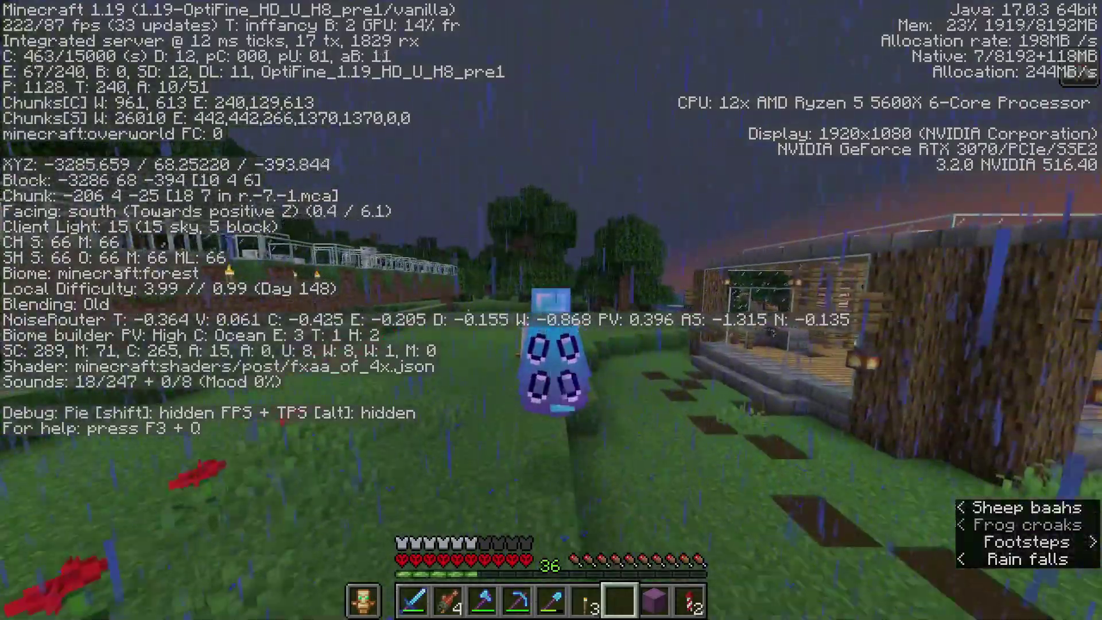
pyautogui.press('w')
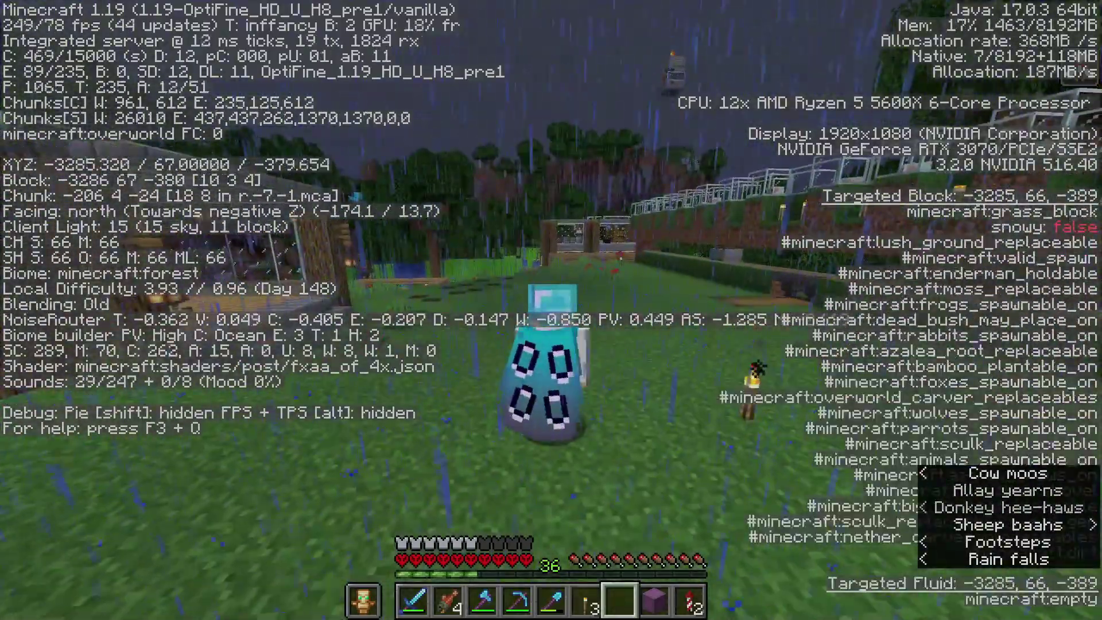
pyautogui.press('F5')
pyautogui.press('w')
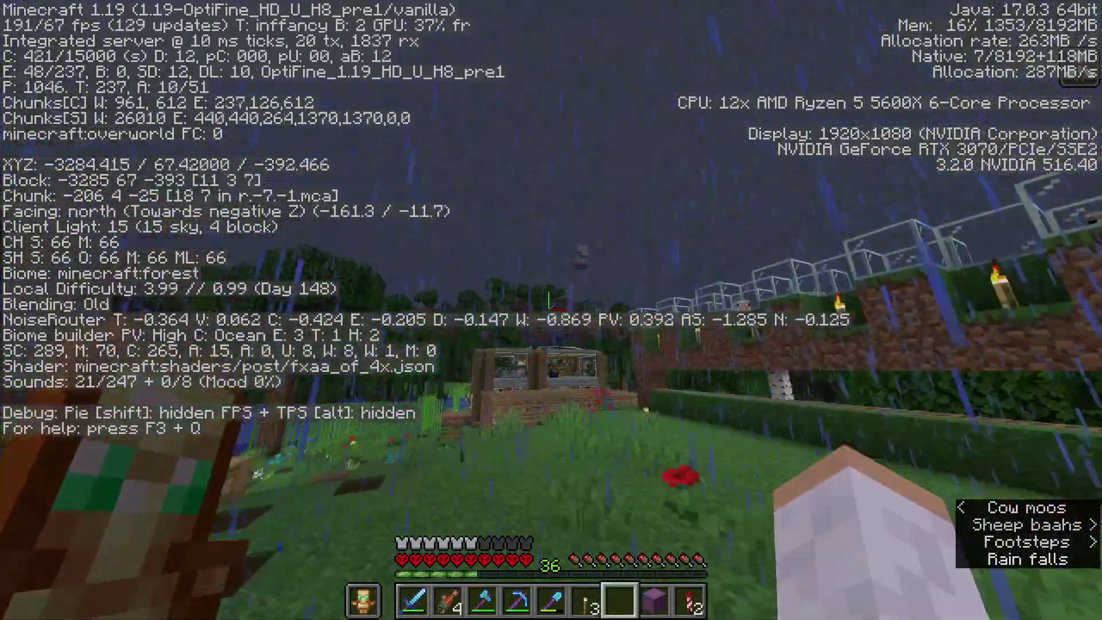
pyautogui.press('w')
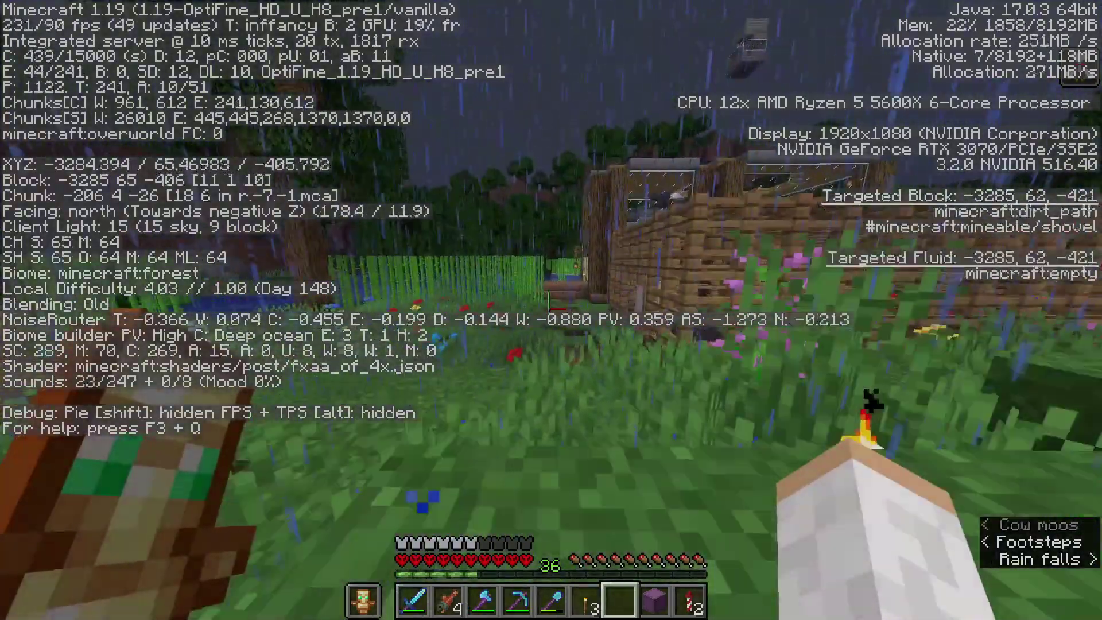